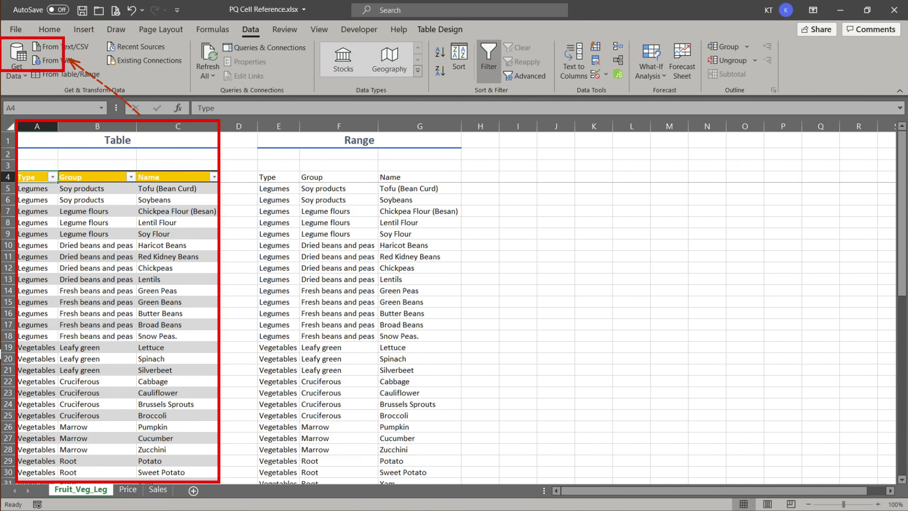
Step: Change the workbook object name in the Range query's Source formula to "Table"
{"action": "left_click", "coordinate": [439, 29]}
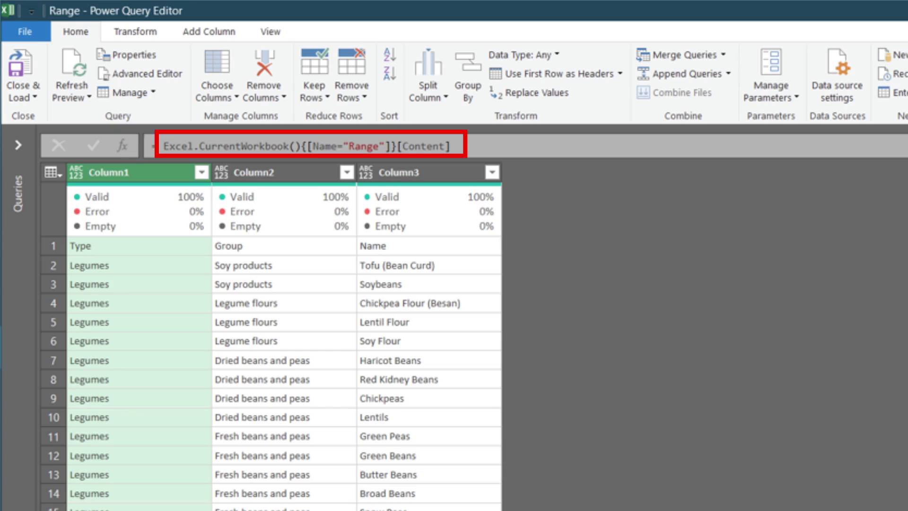
{"action": "double_click", "coordinate": [363, 146]}
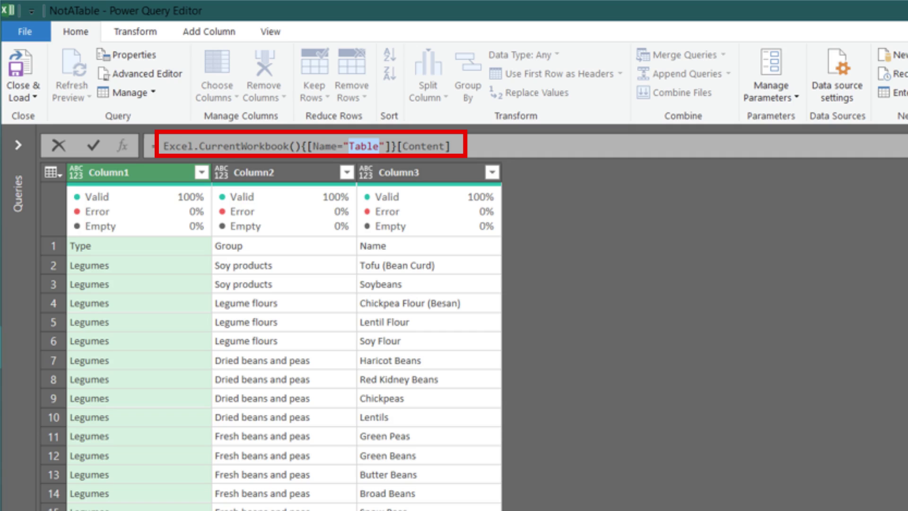
{"action": "key", "text": "Return"}
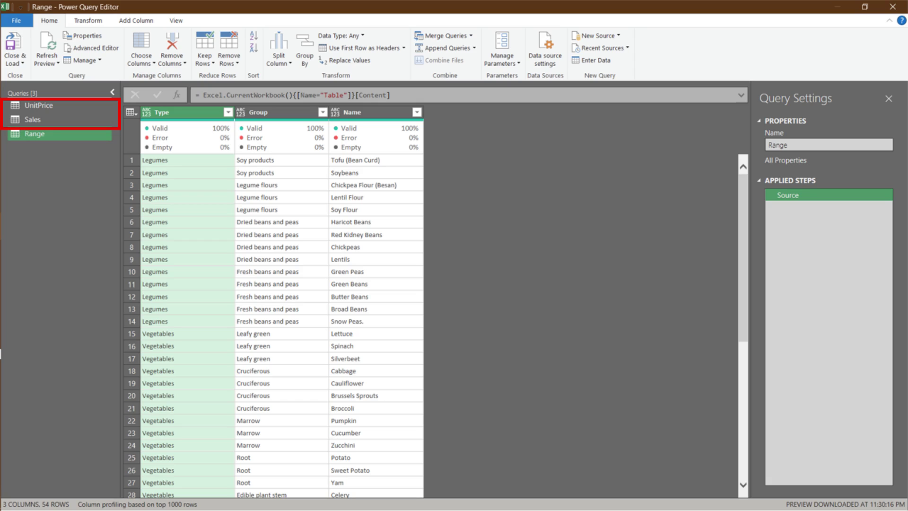
Step: Add an index column starting from 0 to the Sales query
{"action": "left_click", "coordinate": [57, 123]}
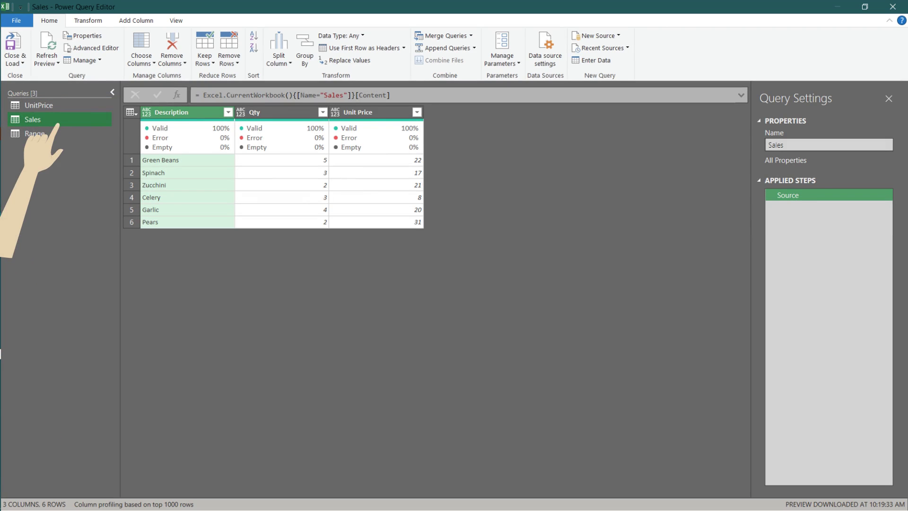
{"action": "left_click", "coordinate": [136, 21]}
{"action": "left_click", "coordinate": [151, 48]}
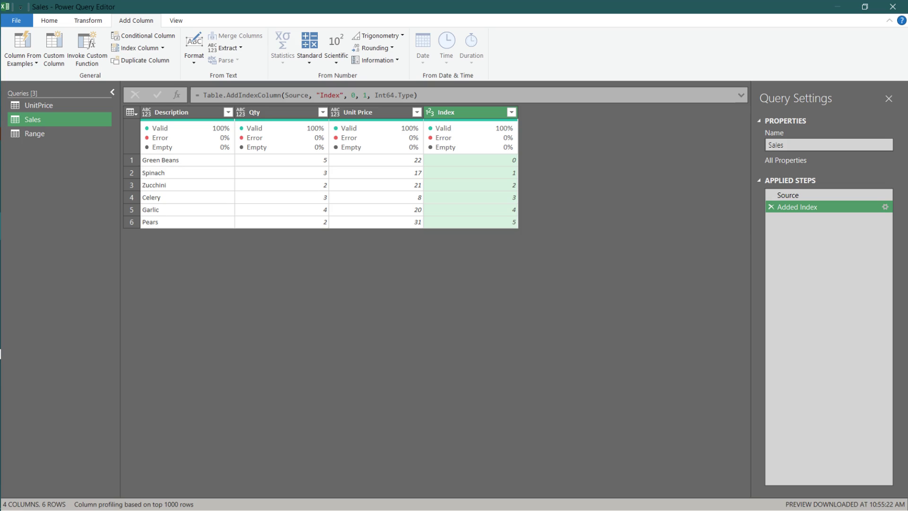
Step: Add a custom column named "PQ method" to the Sales query with the formula [Qty]*[Unit Price]
{"action": "left_click", "coordinate": [53, 47]}
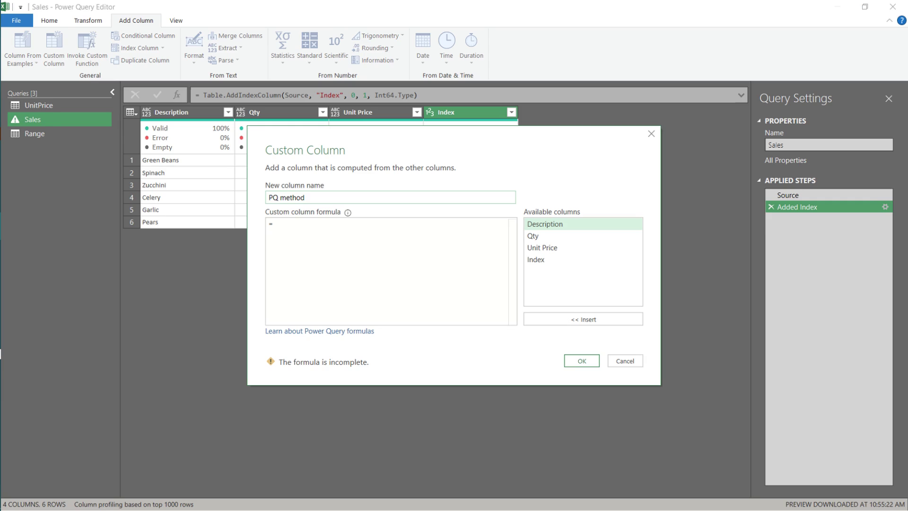
{"action": "double_click", "coordinate": [532, 236]}
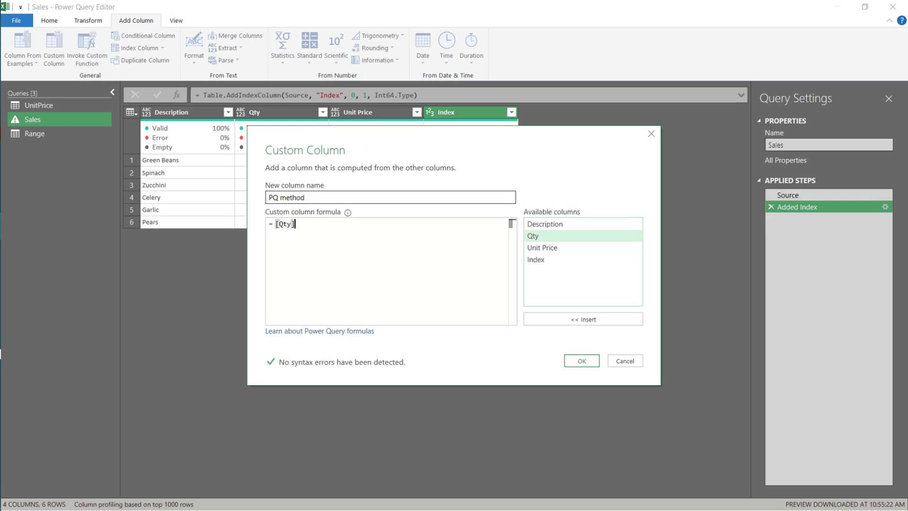
{"action": "type", "text": "*"}
{"action": "double_click", "coordinate": [542, 248]}
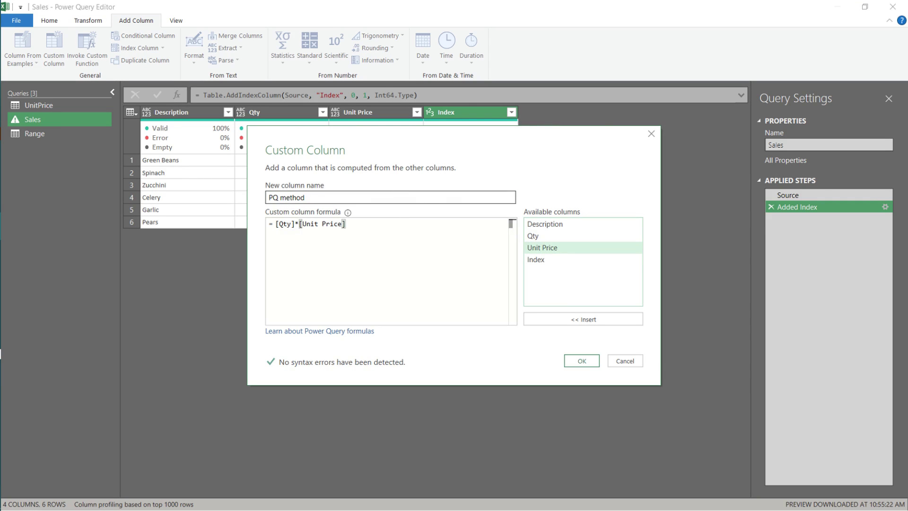
{"action": "left_click", "coordinate": [581, 361]}
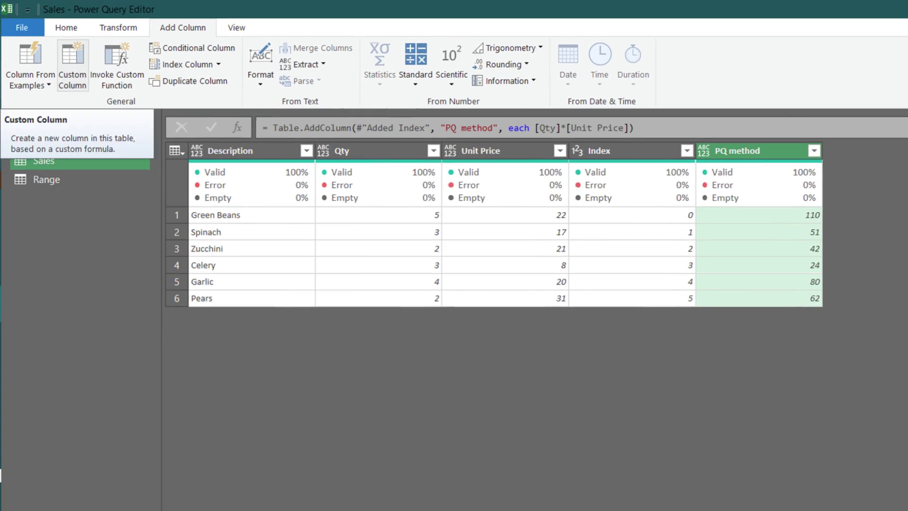
Step: Add a custom column named "XL method" with the formula #"Added Index"[Qty]{[Index]}*#"Added Index"[Unit Price]{[Index]}
{"action": "left_click", "coordinate": [72, 64]}
{"action": "type", "text": "XL method"}
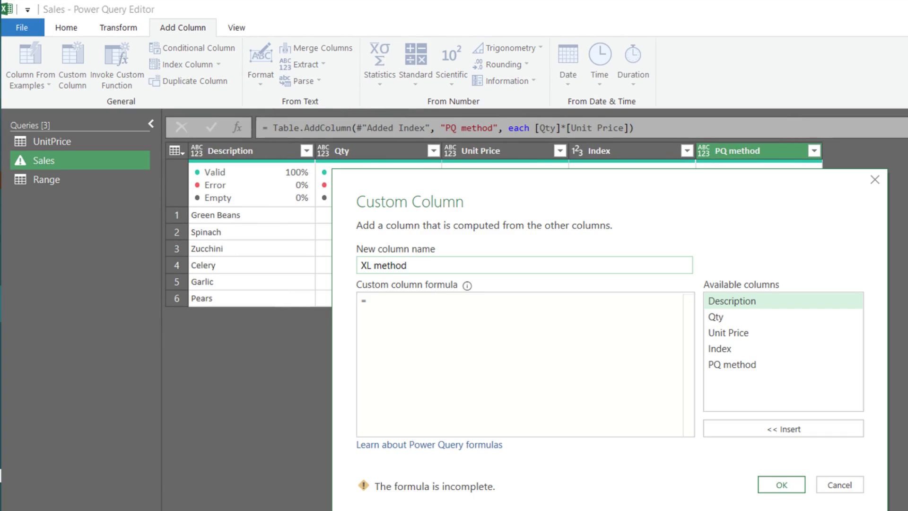
{"action": "type", "text": "#\"Added Index\""}
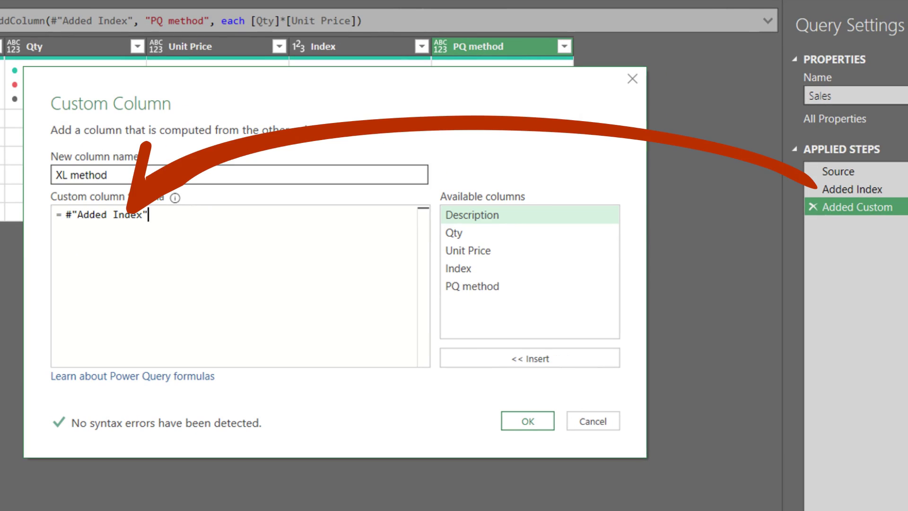
{"action": "type", "text": "[Qty]"}
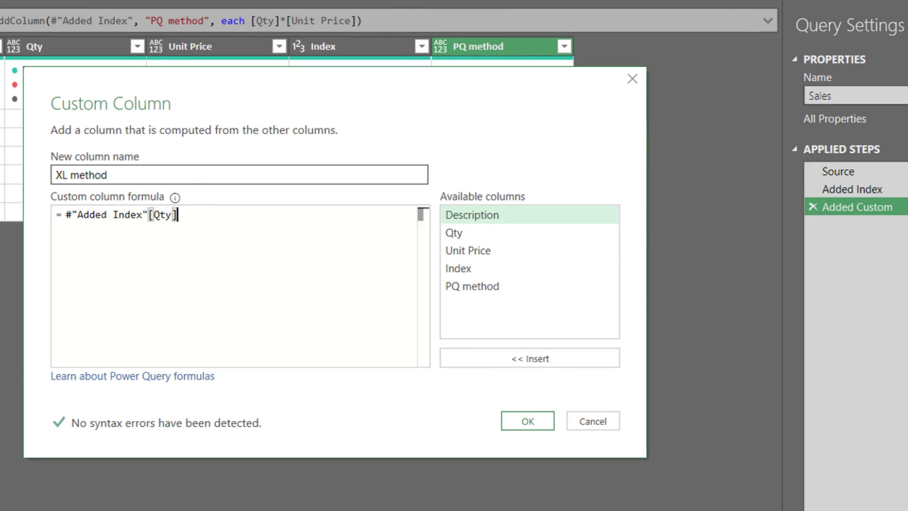
{"action": "type", "text": "{[Index]}"}
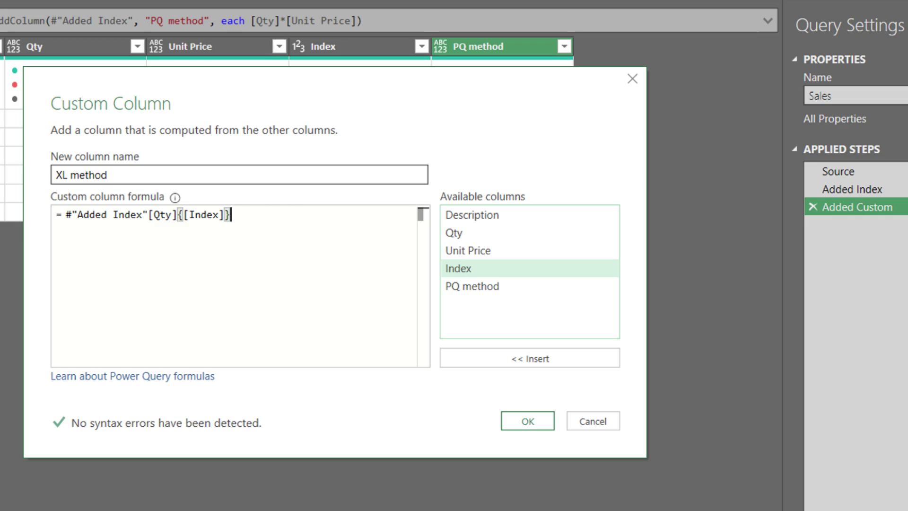
{"action": "type", "text": "*#\"Added Index\"[Unit Price]"}
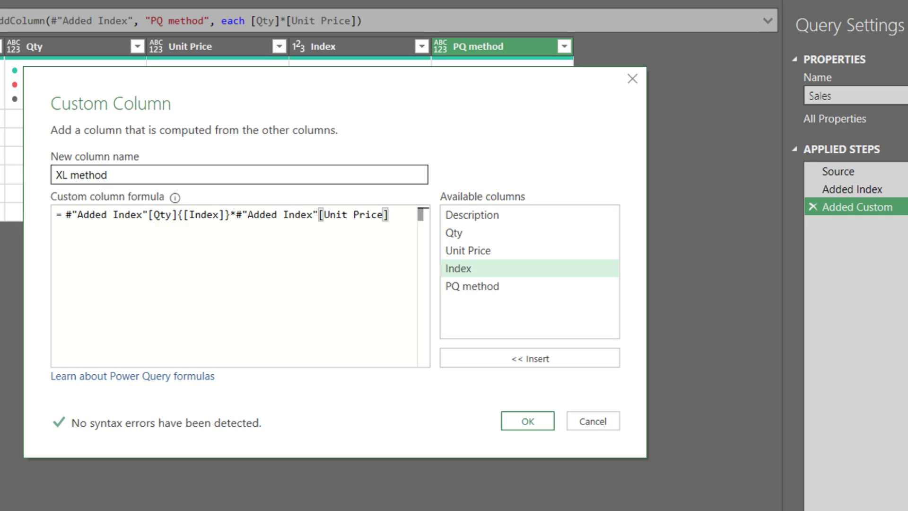
{"action": "type", "text": "{[Index]}"}
{"action": "left_click", "coordinate": [528, 420]}
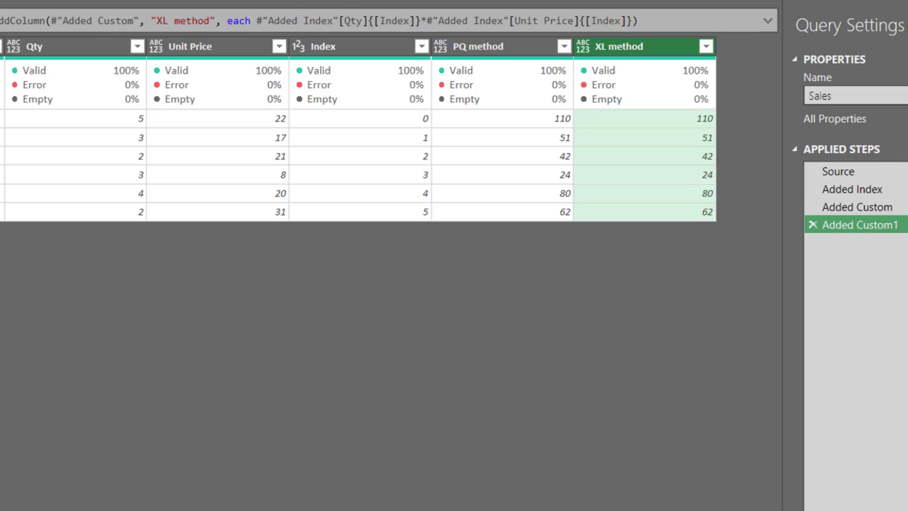
Step: Replace both [Index] row references in the XL method column's formula with the fixed row number 0
{"action": "left_click_drag", "start_coordinate": [513, 19], "coordinate": [551, 19]}
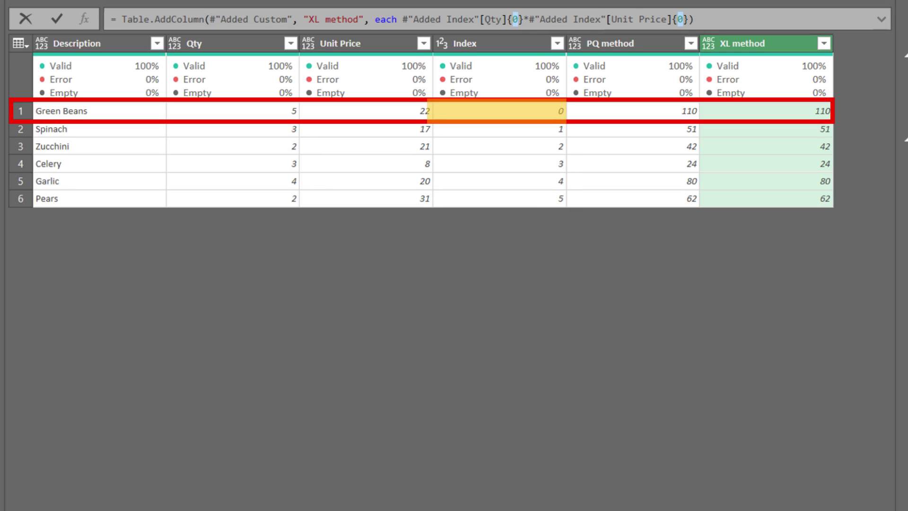
{"action": "key", "text": "Return"}
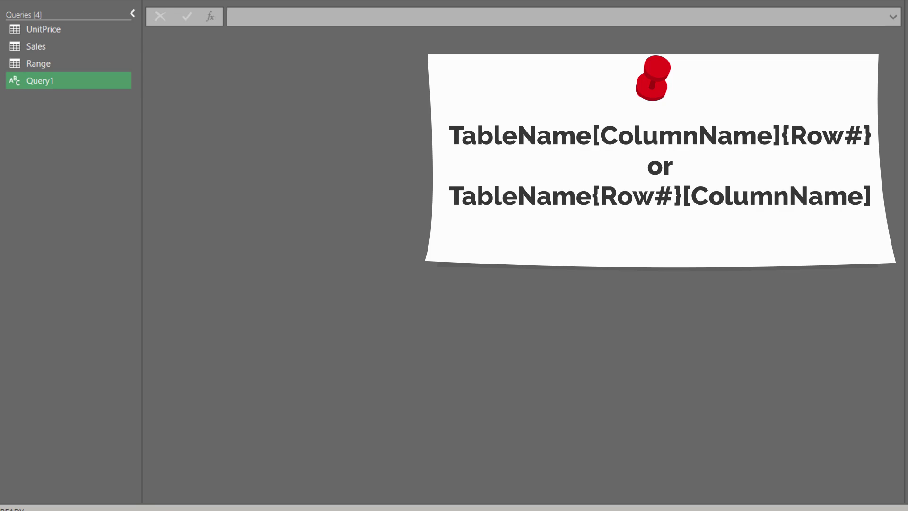
Step: Build the formula =UnitPrice[Name]{8} in the blank Query1, referencing the table, its Name column and row position 8
{"action": "type", "text": "=UnitPrice"}
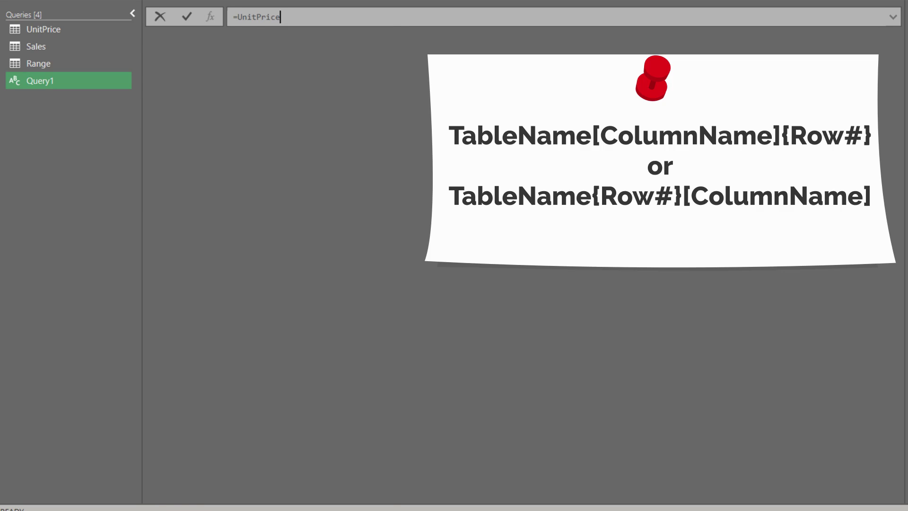
{"action": "key", "text": "Return"}
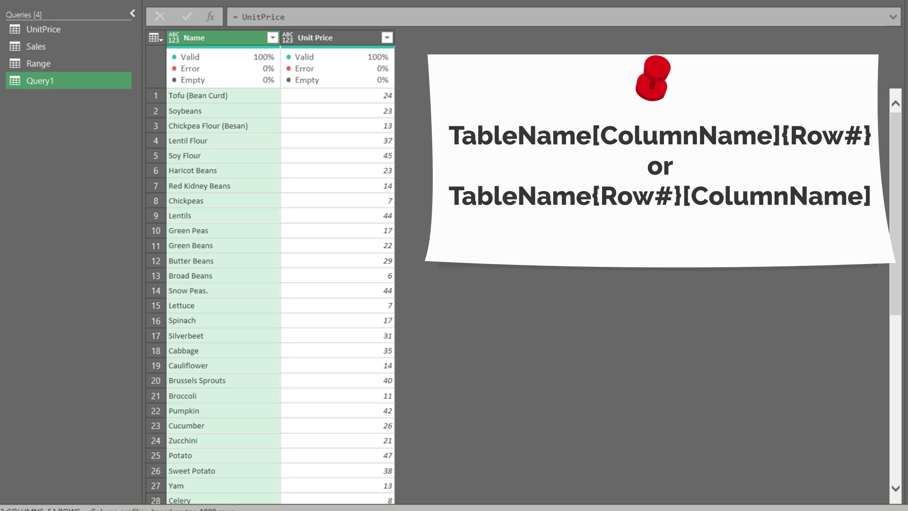
{"action": "type", "text": "[Name]"}
{"action": "key", "text": "Return"}
{"action": "type", "text": "{8"}
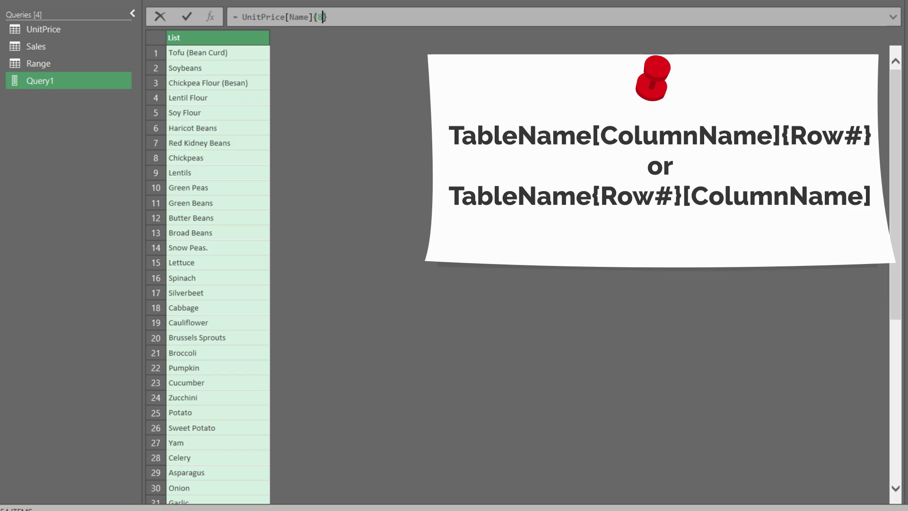
{"action": "key", "text": "Return"}
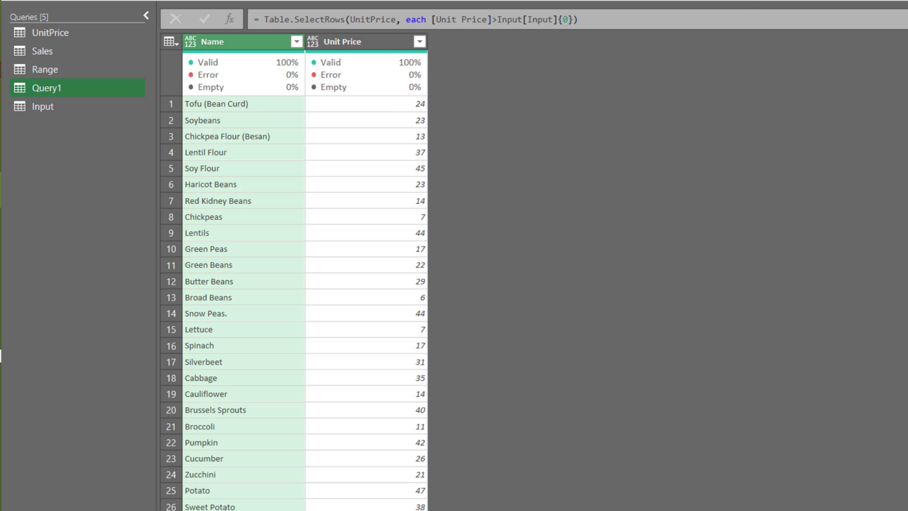
Step: Append [Name] to Query1's Table.SelectRows formula to return only the Name column of the filtered UnitPrice rows
{"action": "left_click", "coordinate": [580, 20]}
{"action": "type", "text": "[Name]"}
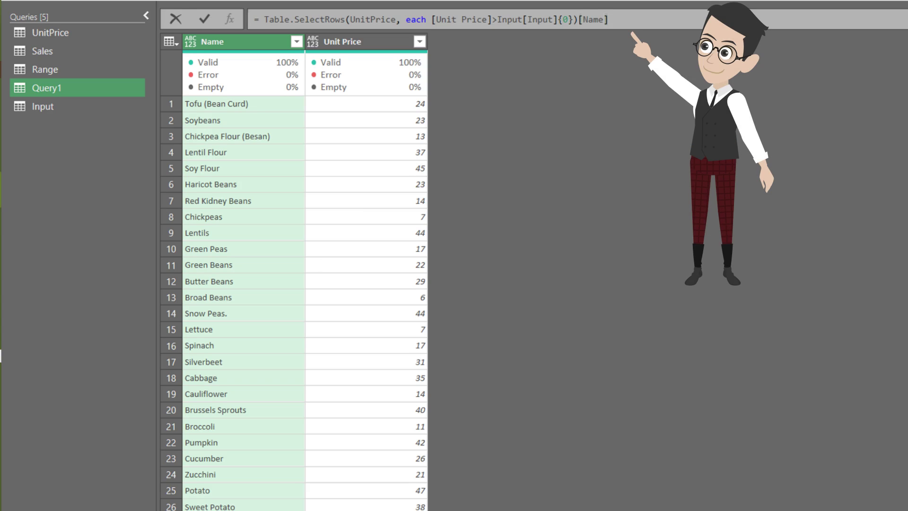
{"action": "key", "text": "Return"}
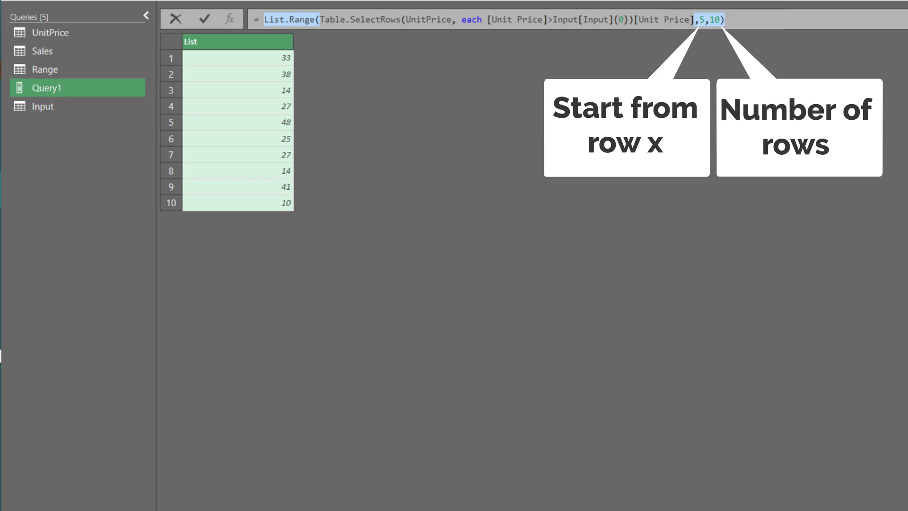
Step: Apply the Query1 formula List.Range(Table.SelectRows(UnitPrice, each [Unit Price]>Input[Input]{0})[Unit Price],5,10)
{"action": "key", "text": "Return"}
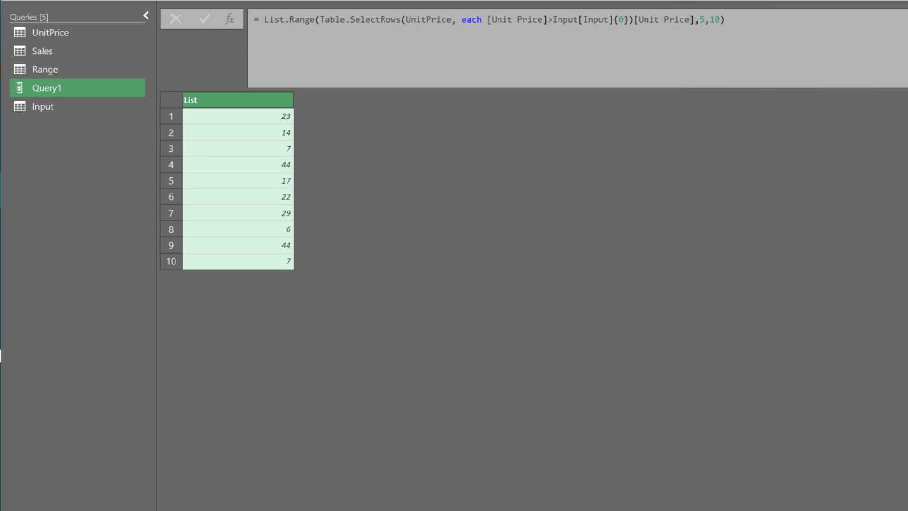